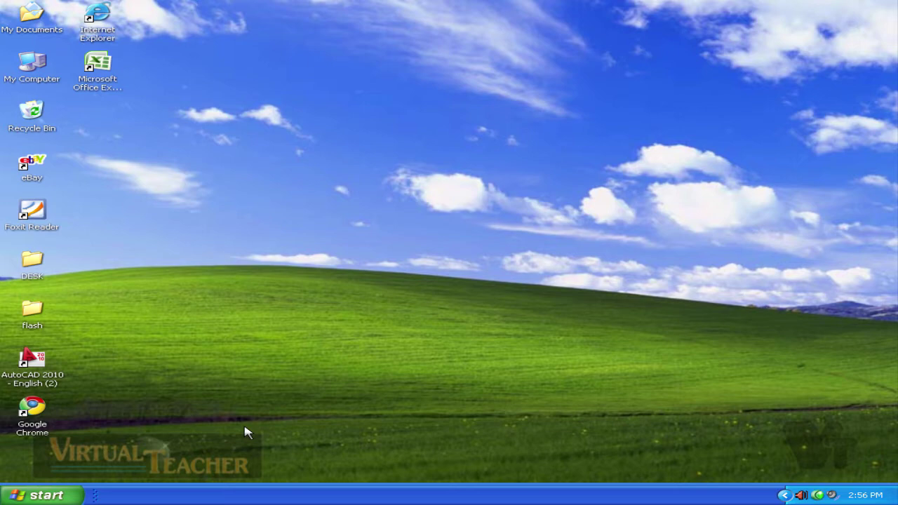
Step: Launch AutoCAD 2010 - English from the Start menu's Autodesk program folder
{"action": "left_click", "coordinate": [42, 495]}
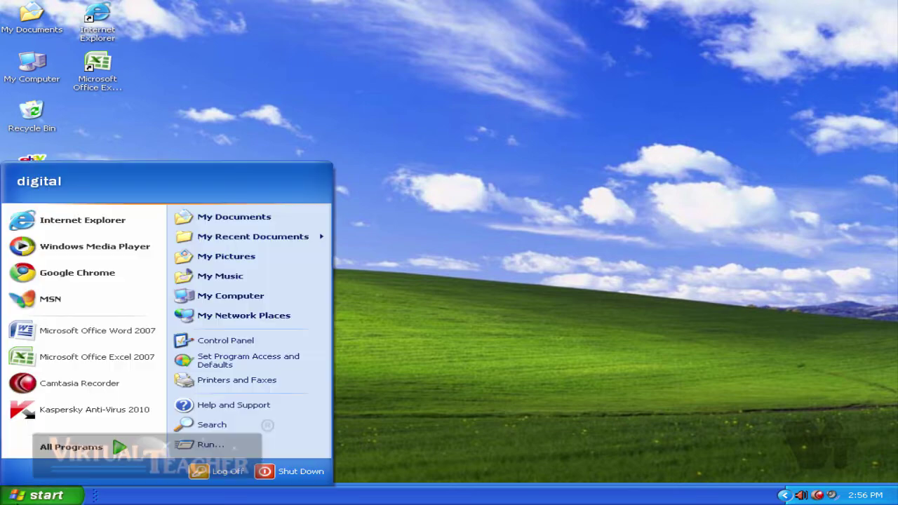
{"action": "left_click", "coordinate": [32, 448]}
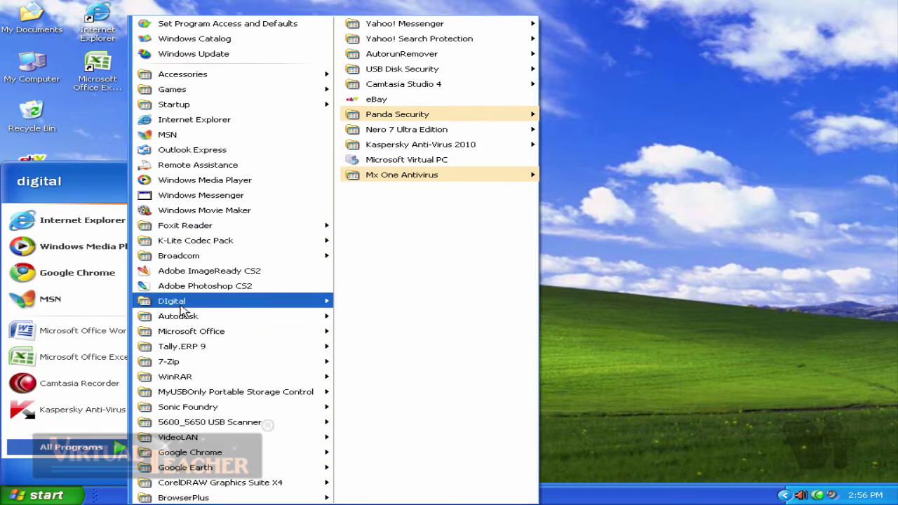
{"action": "mouse_move", "coordinate": [180, 316]}
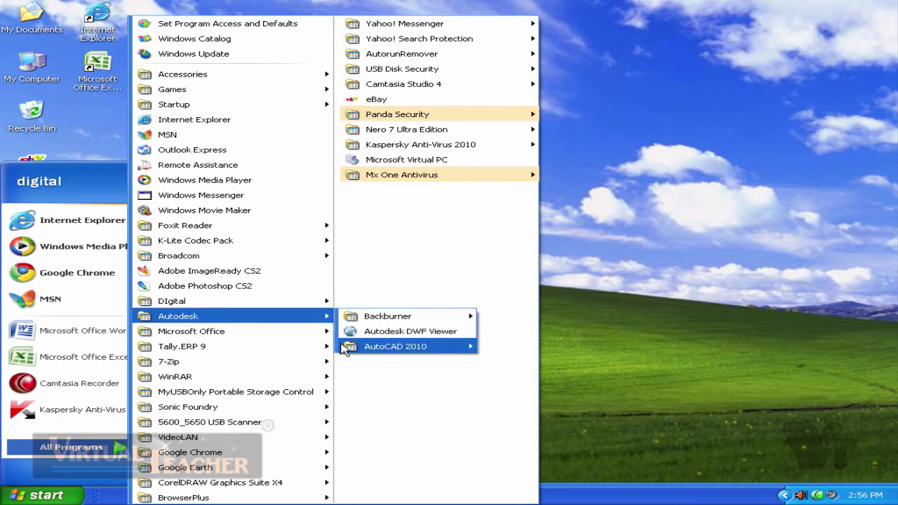
{"action": "mouse_move", "coordinate": [345, 349]}
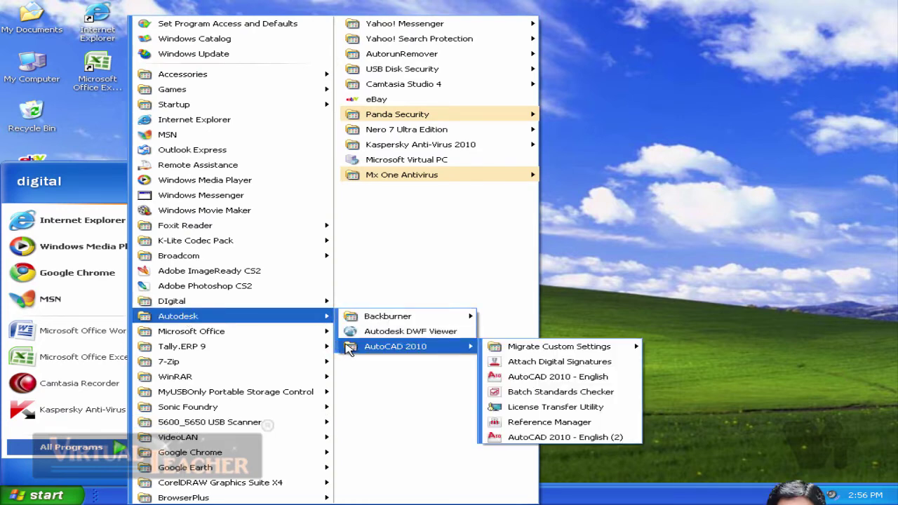
{"action": "left_click", "coordinate": [528, 379]}
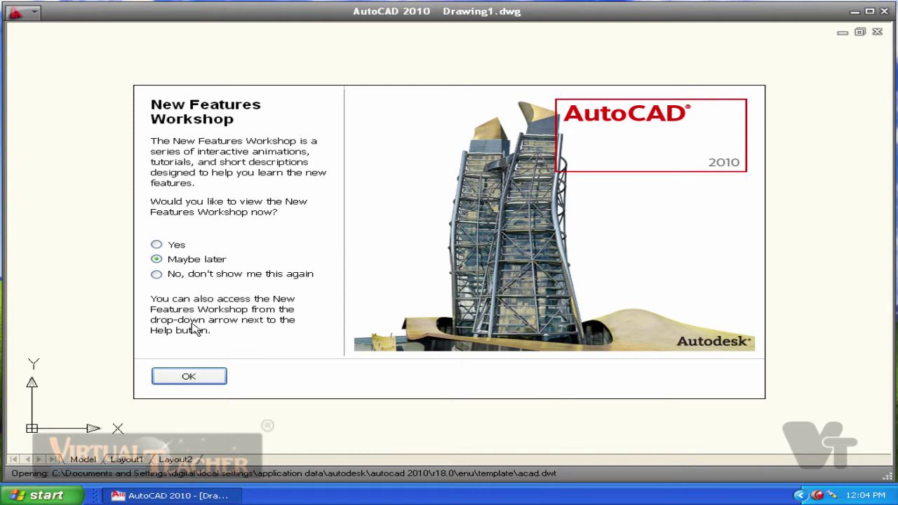
Step: Dismiss the New Features Workshop, then browse the Application menu's New, Open, Save, Save As and Export entries
{"action": "left_click", "coordinate": [188, 375]}
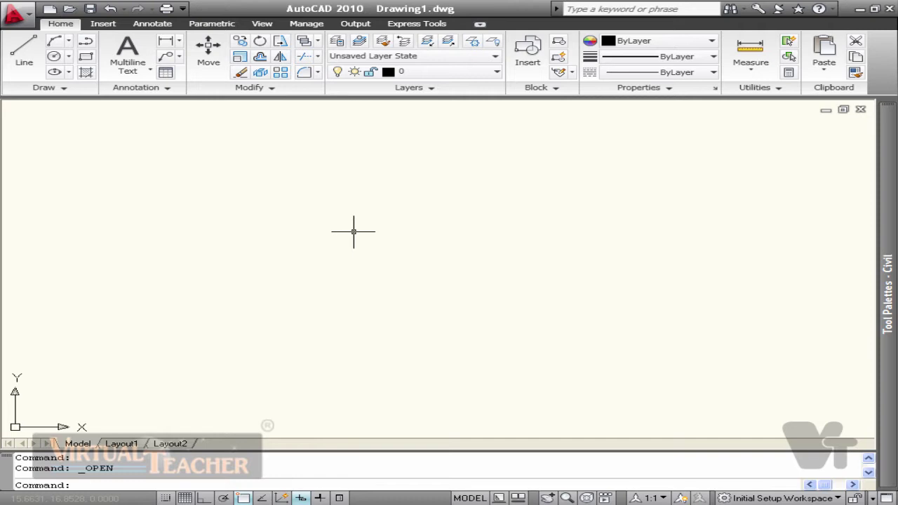
{"action": "left_click", "coordinate": [31, 26]}
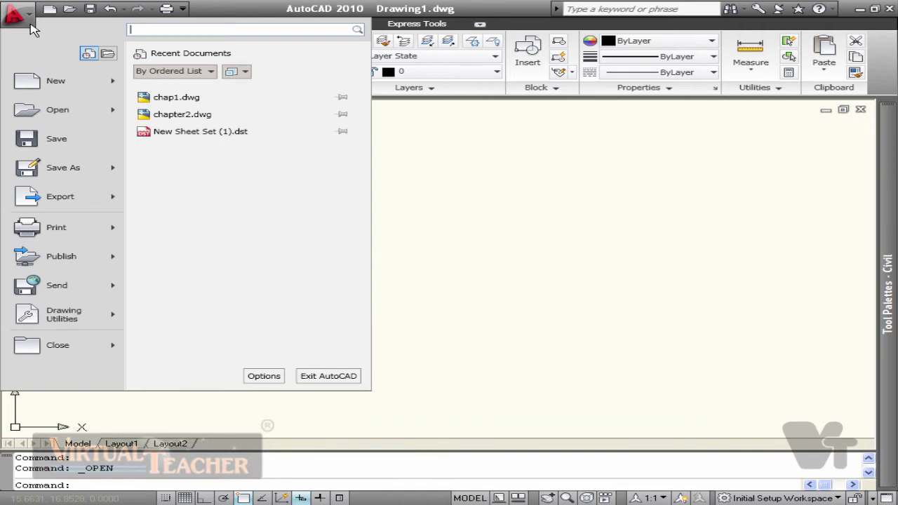
{"action": "mouse_move", "coordinate": [36, 79]}
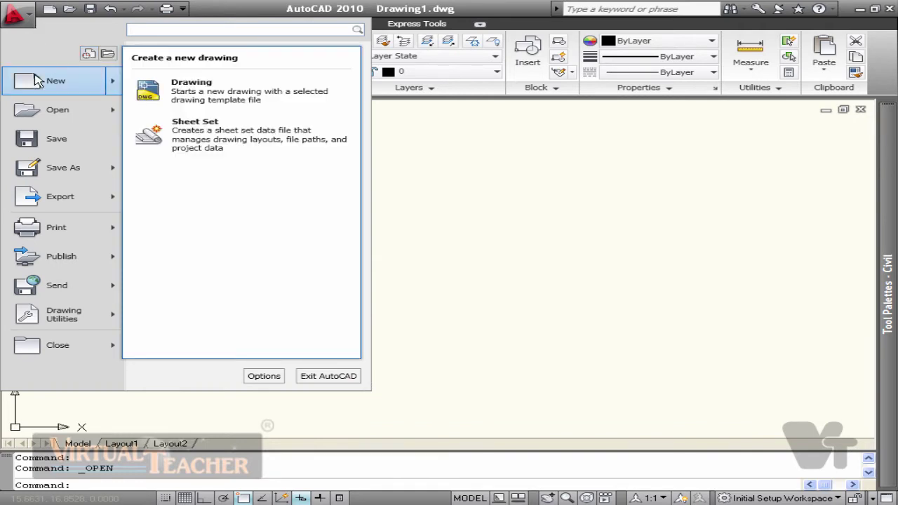
{"action": "mouse_move", "coordinate": [31, 115]}
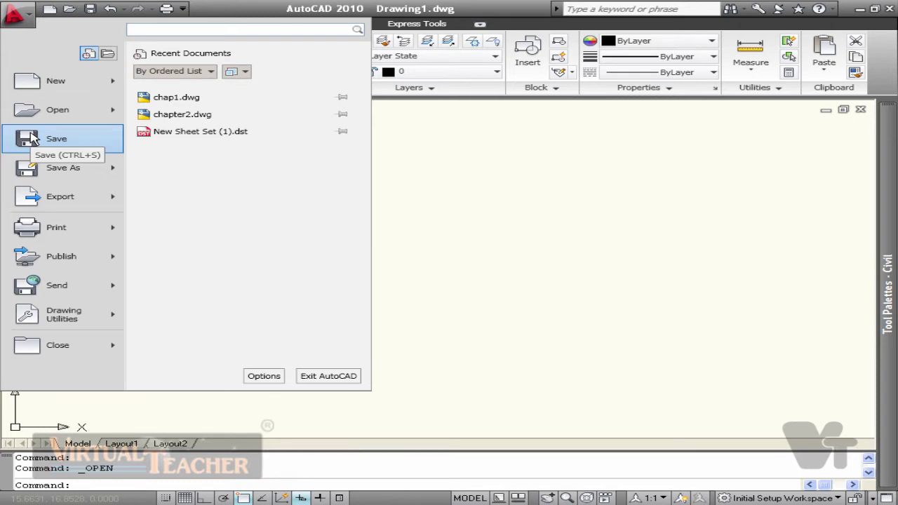
{"action": "mouse_move", "coordinate": [23, 175]}
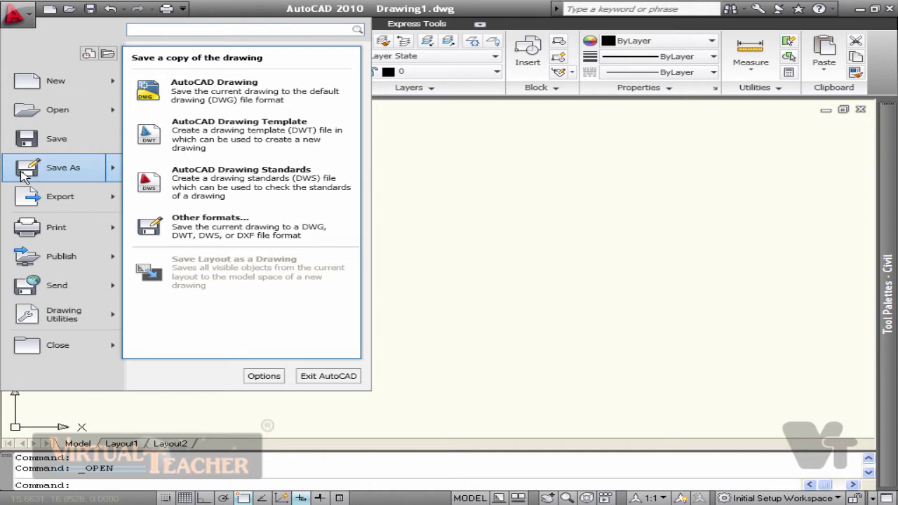
{"action": "mouse_move", "coordinate": [29, 197]}
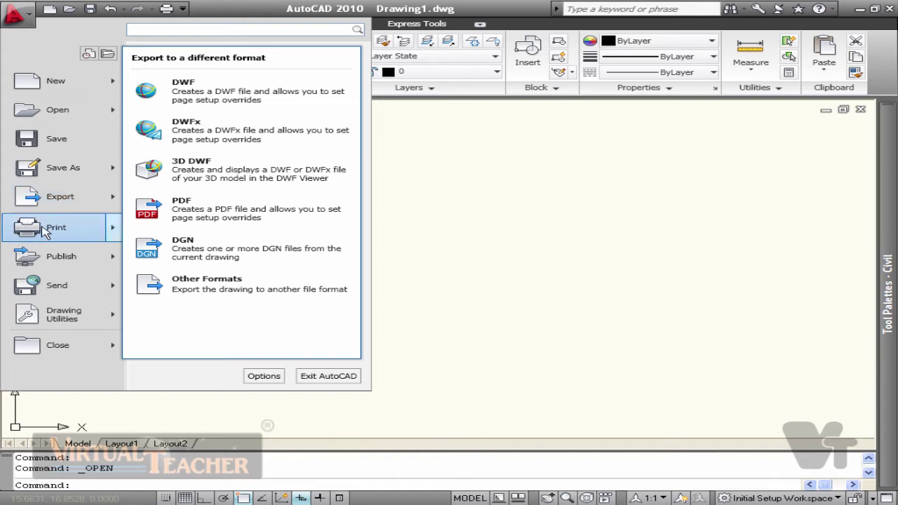
Step: Browse the Print, Publish, Send, Drawing Utilities and Close submenus of the Application menu
{"action": "mouse_move", "coordinate": [44, 231]}
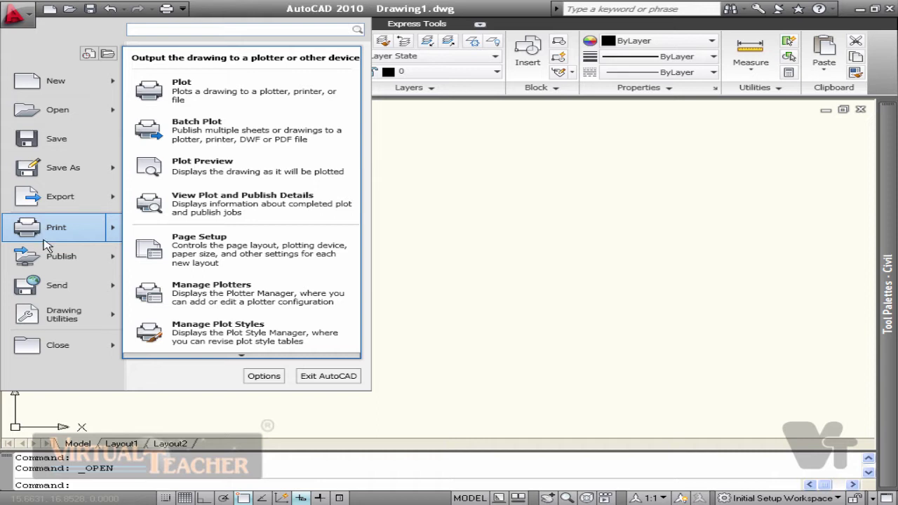
{"action": "mouse_move", "coordinate": [44, 259]}
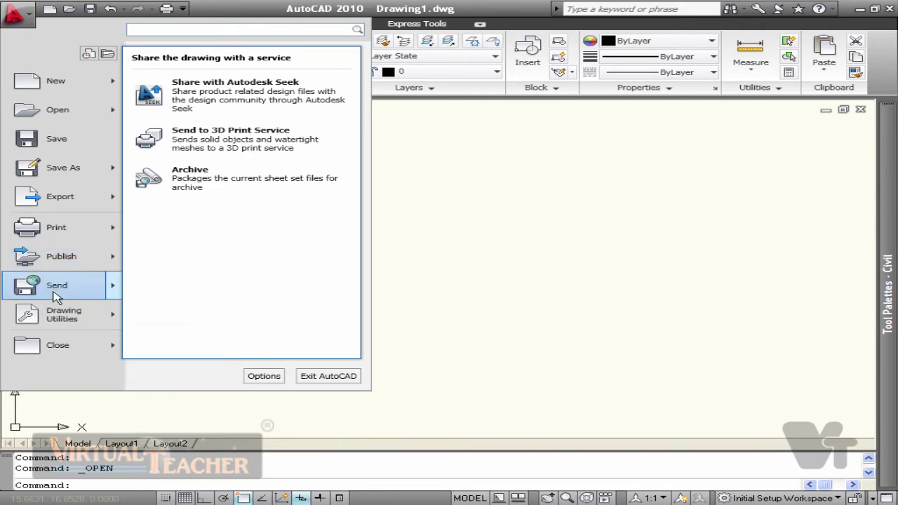
{"action": "mouse_move", "coordinate": [54, 292]}
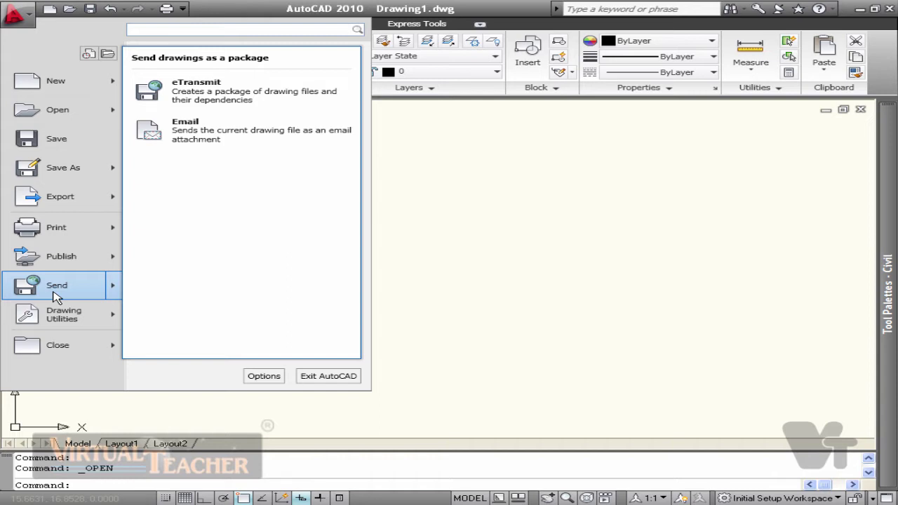
{"action": "mouse_move", "coordinate": [56, 319]}
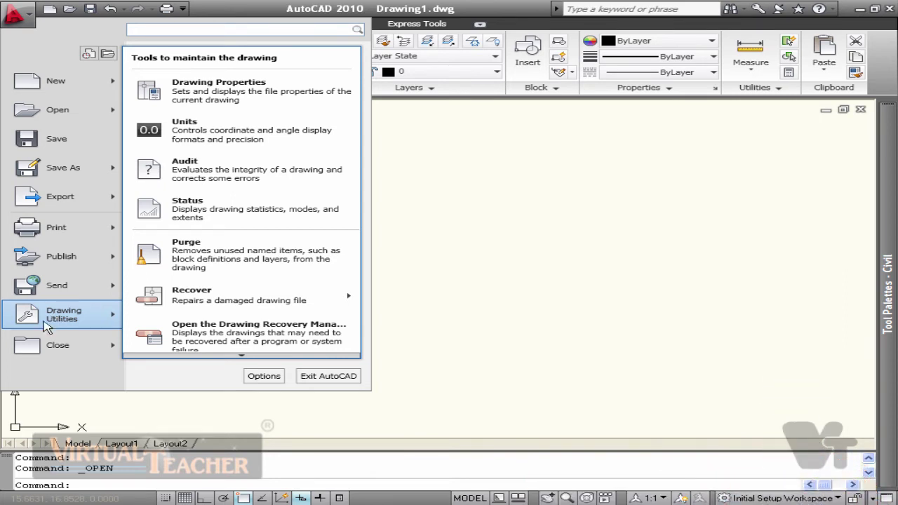
{"action": "mouse_move", "coordinate": [44, 361]}
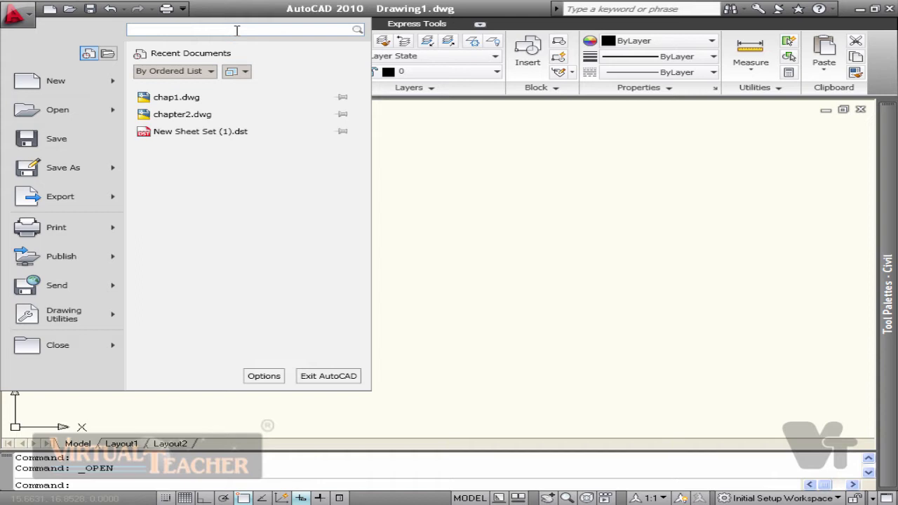
Step: Dismiss the Application menu with Esc, revealing the empty Drawing1 and full ribbon
{"action": "key", "text": "Escape"}
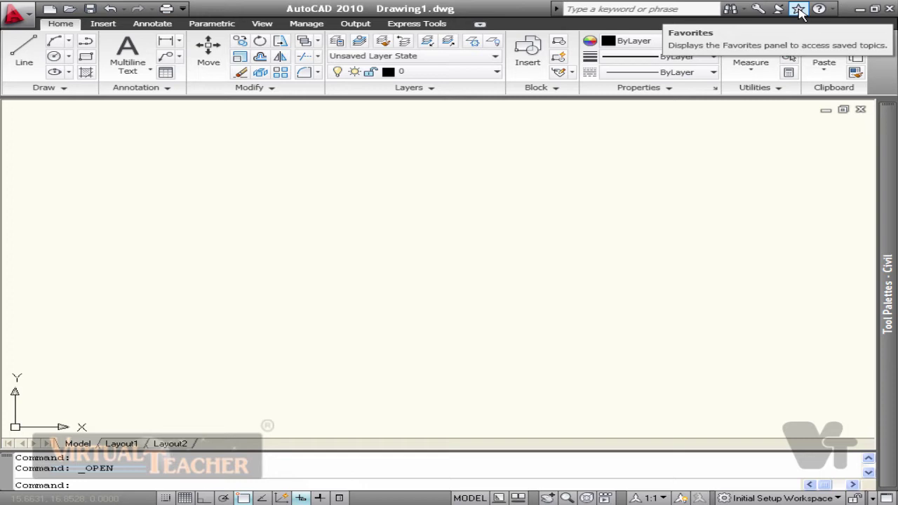
Step: Minimize AutoCAD, restore it from the taskbar, and maximize it to fill the screen
{"action": "left_click", "coordinate": [860, 10]}
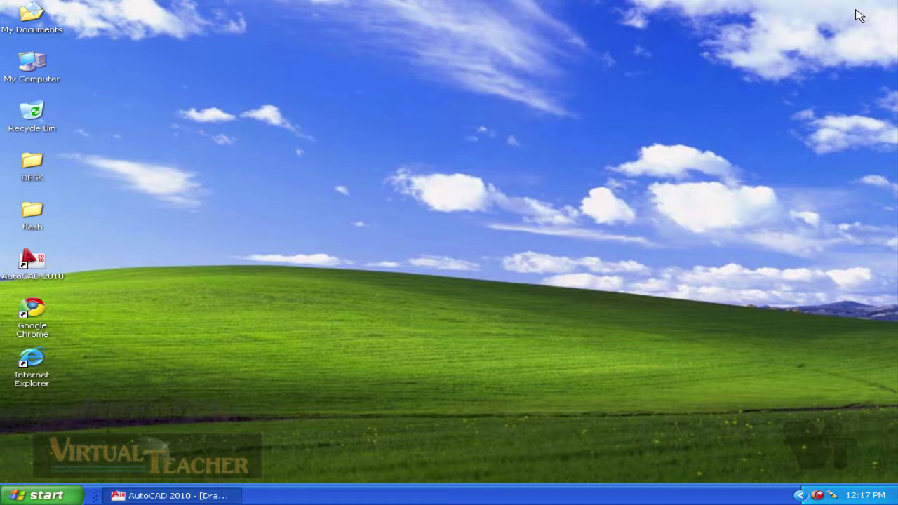
{"action": "left_click", "coordinate": [188, 496]}
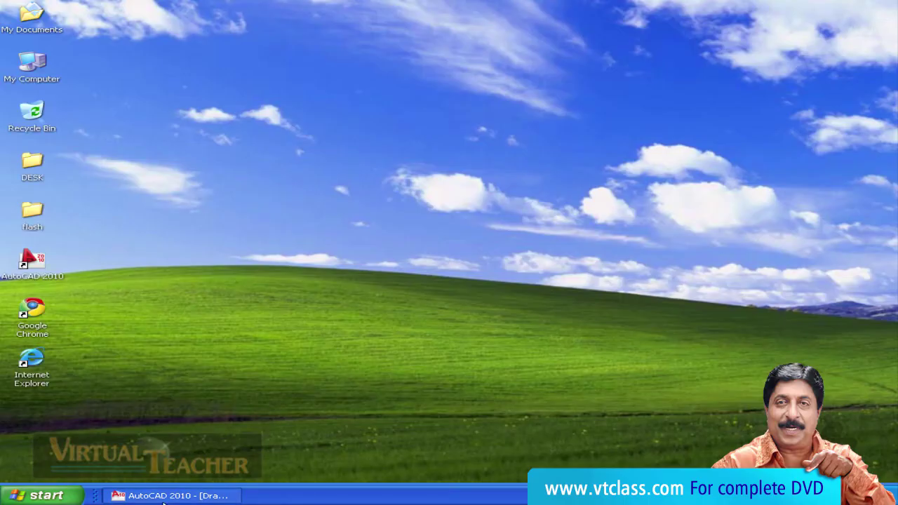
{"action": "right_click", "coordinate": [163, 498]}
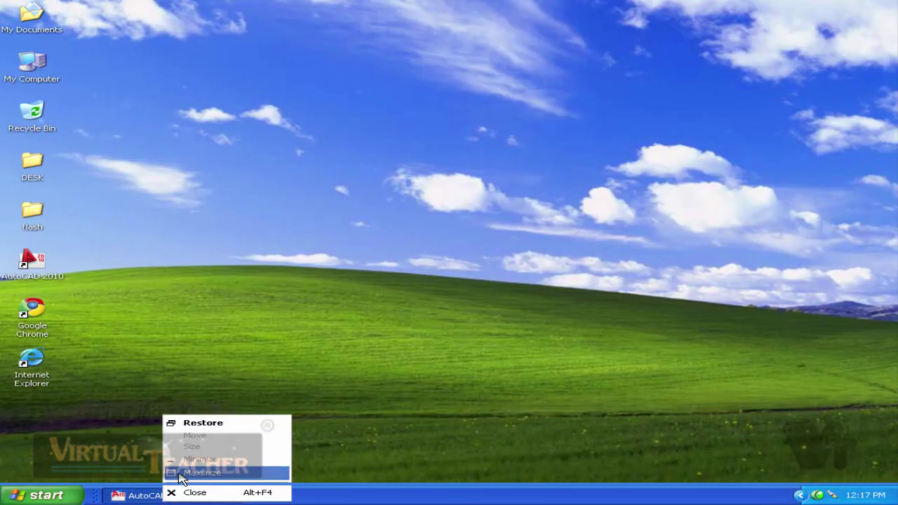
{"action": "left_click", "coordinate": [181, 474]}
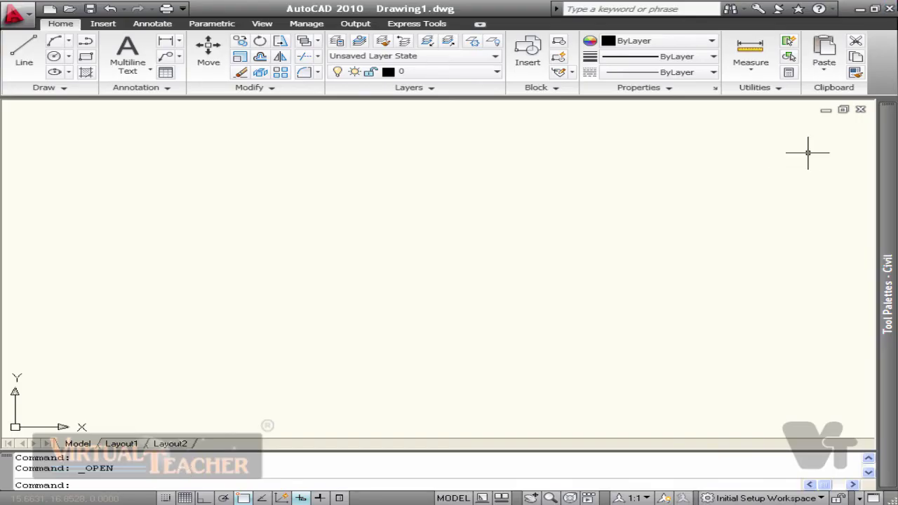
{"action": "left_click", "coordinate": [875, 9]}
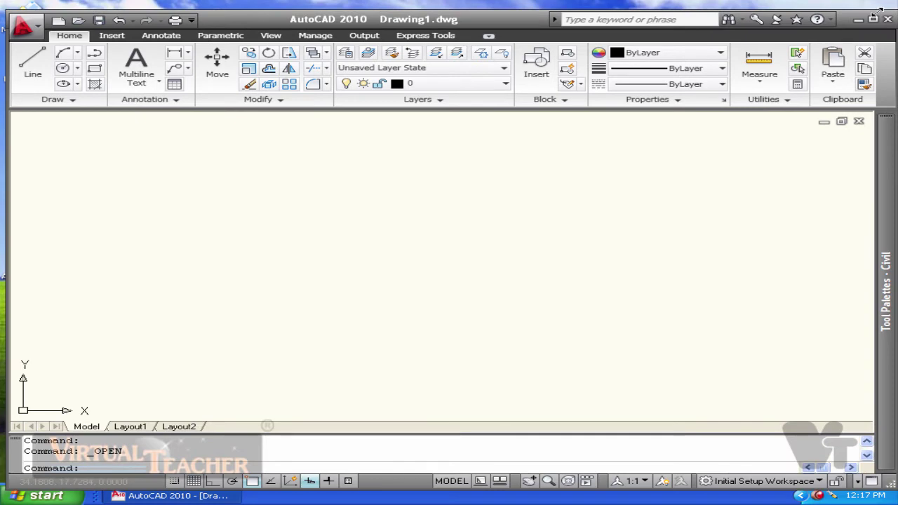
{"action": "left_click_drag", "start_coordinate": [523, 22], "coordinate": [452, 32]}
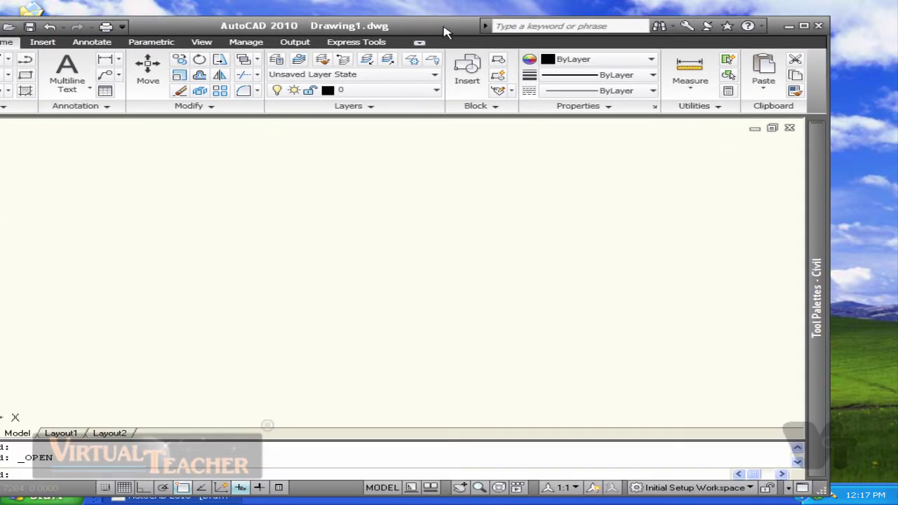
{"action": "double_click", "coordinate": [445, 31]}
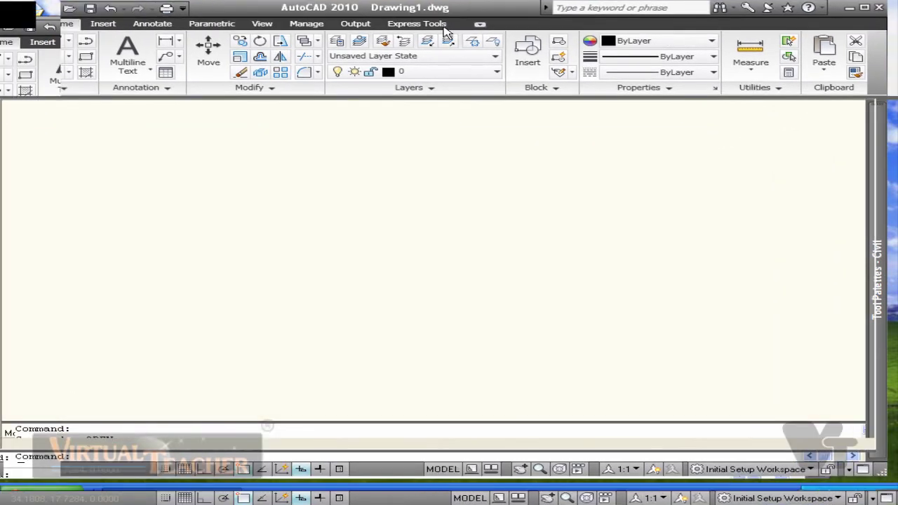
{"action": "double_click", "coordinate": [459, 18]}
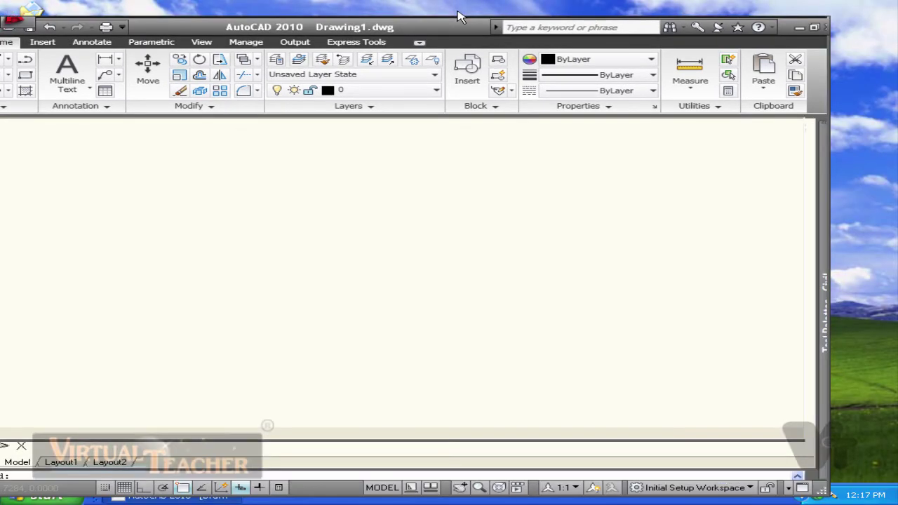
{"action": "left_click", "coordinate": [805, 25]}
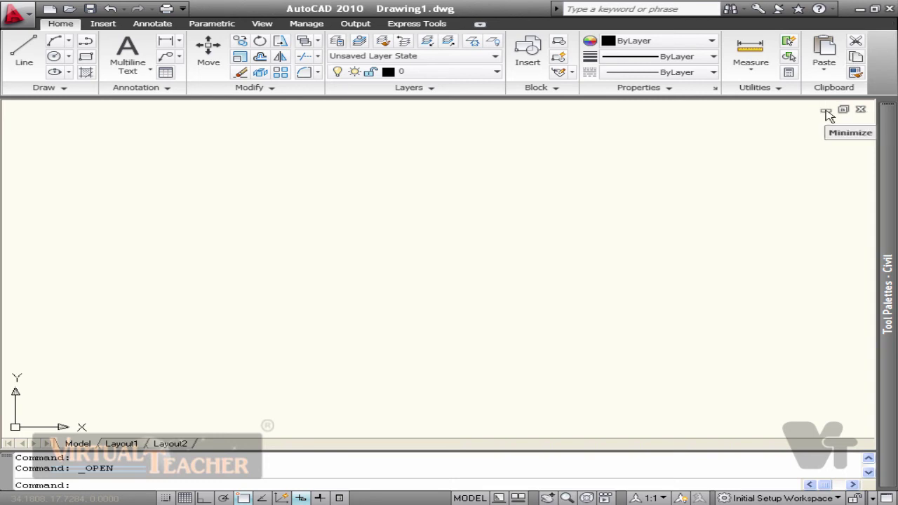
{"action": "left_click", "coordinate": [826, 111]}
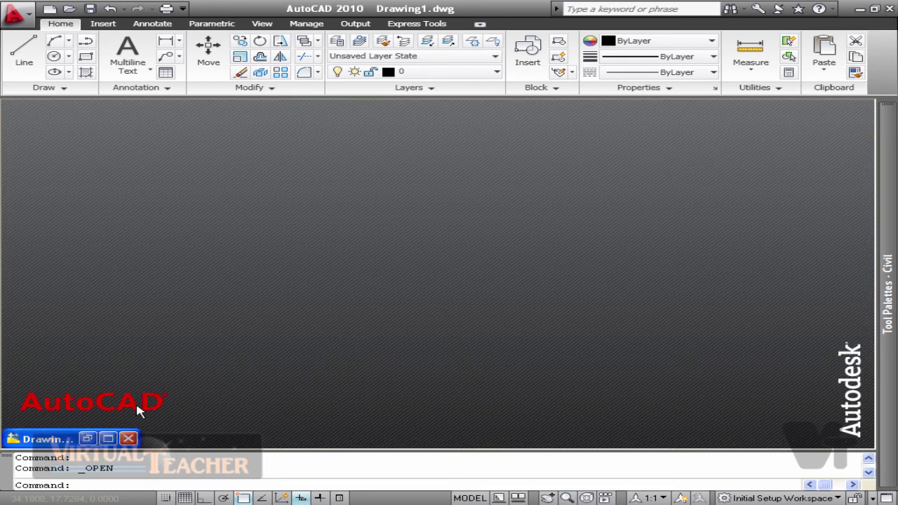
{"action": "double_click", "coordinate": [89, 440]}
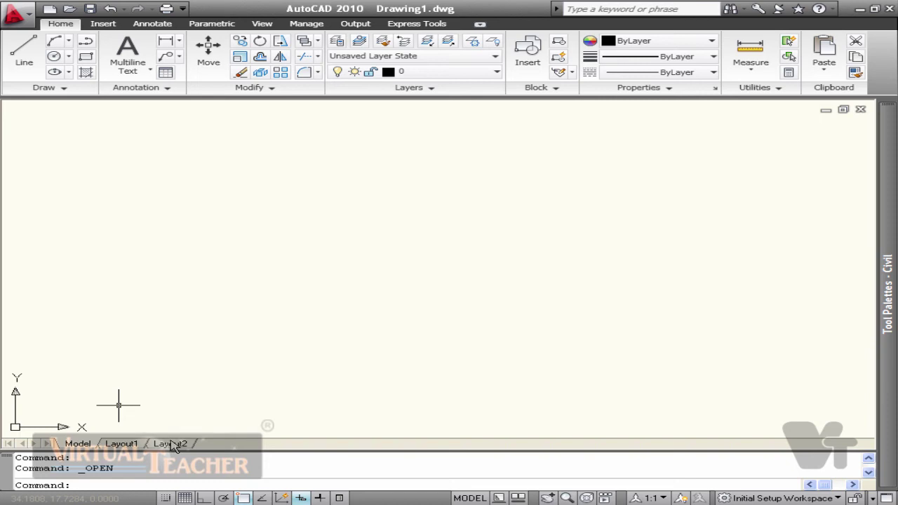
{"action": "mouse_move", "coordinate": [170, 446]}
{"action": "left_click", "coordinate": [123, 445]}
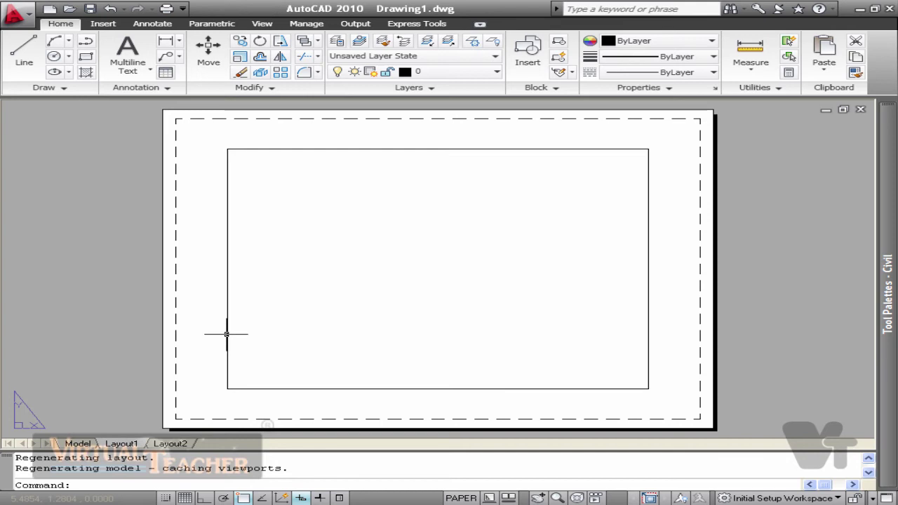
{"action": "left_click", "coordinate": [77, 444]}
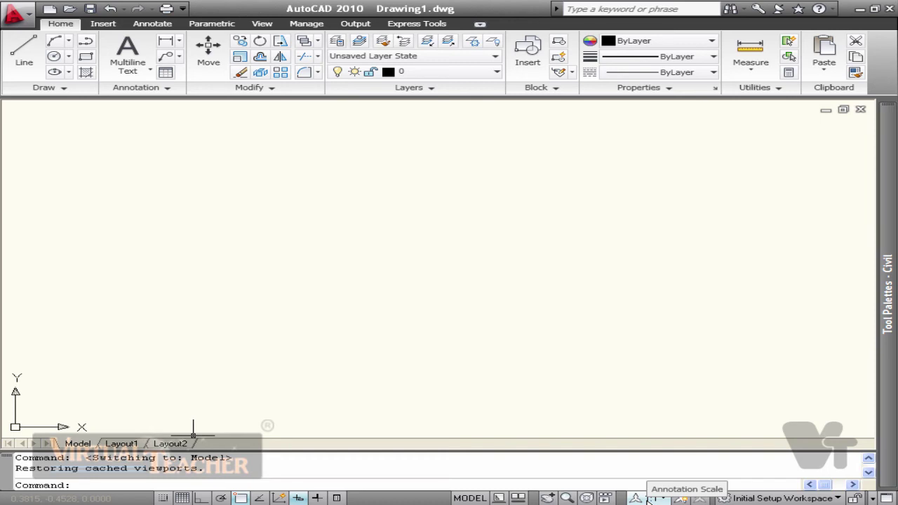
Step: Try the AutoCAD Classic workspace, then switch back to 2D Drafting & Annotation
{"action": "left_click", "coordinate": [805, 498]}
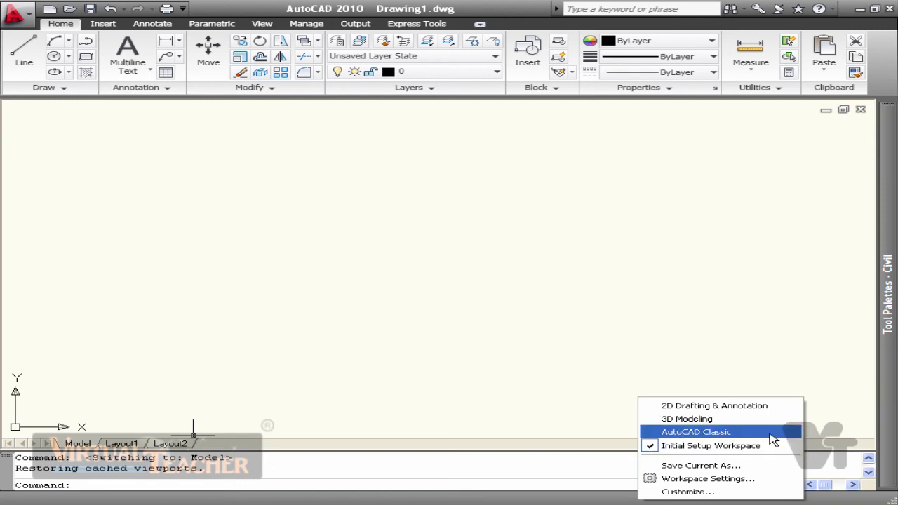
{"action": "left_click", "coordinate": [770, 434]}
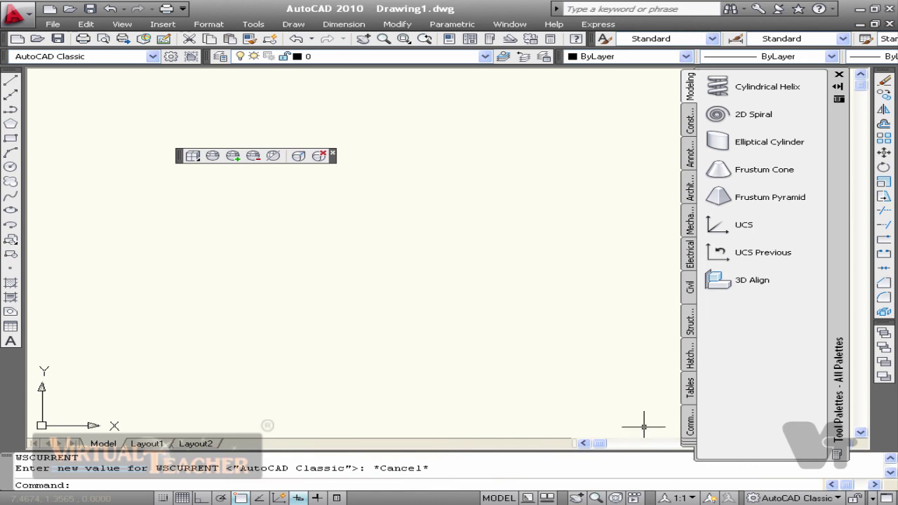
{"action": "left_click", "coordinate": [787, 498]}
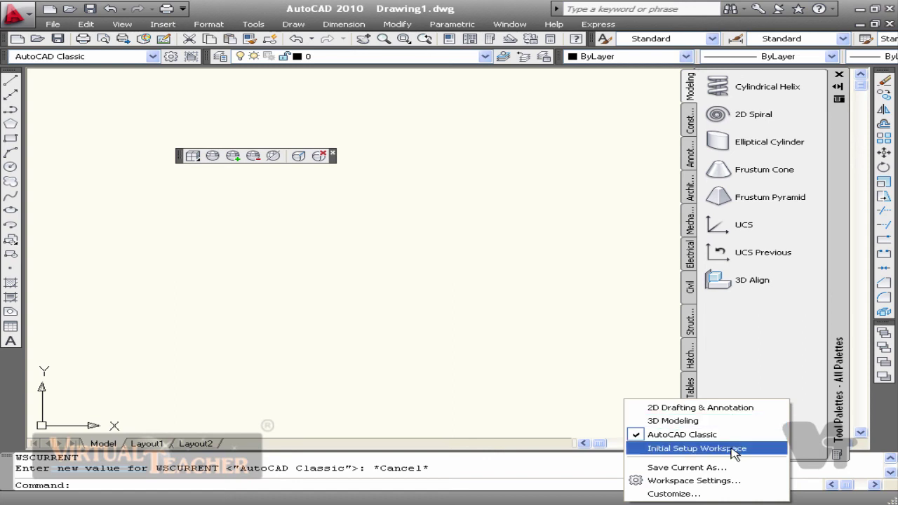
{"action": "left_click", "coordinate": [732, 411]}
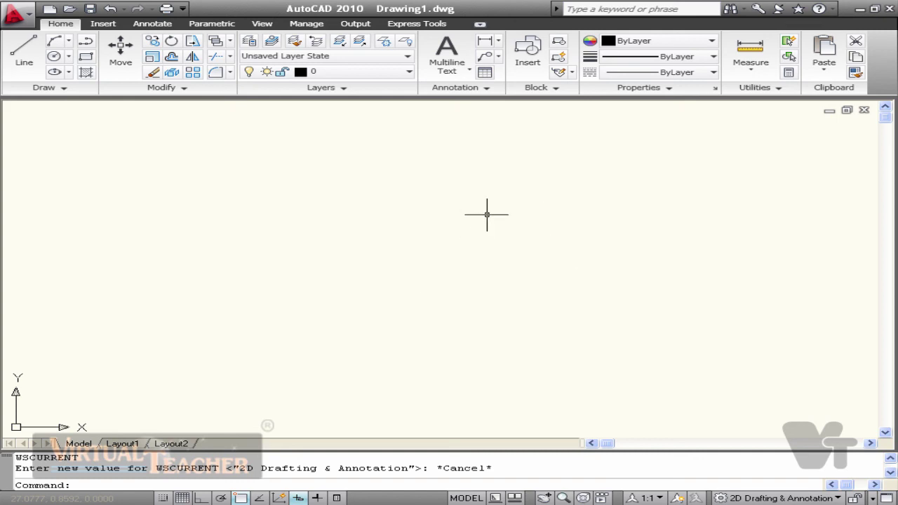
{"action": "key", "text": "Escape"}
{"action": "key", "text": "Escape"}
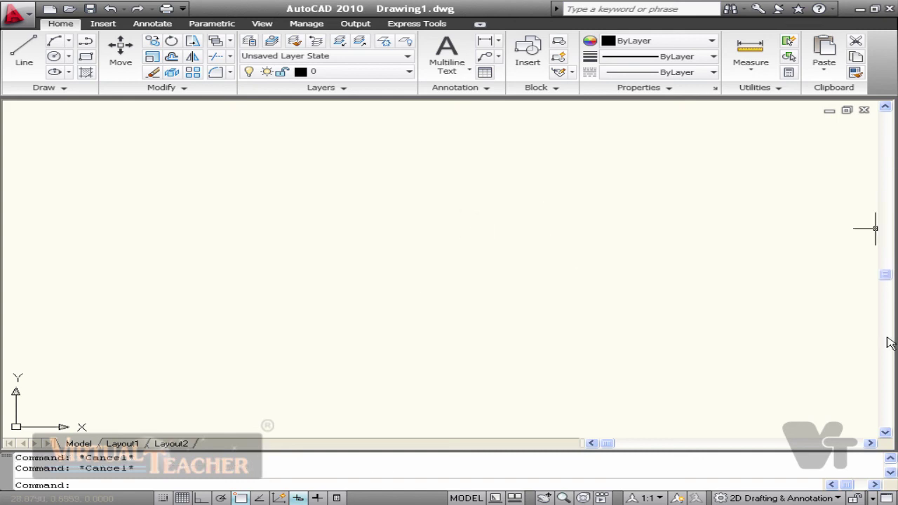
{"action": "mouse_move", "coordinate": [886, 281]}
{"action": "left_mouse_down"}
{"action": "mouse_move", "coordinate": [886, 183]}
{"action": "mouse_move", "coordinate": [884, 360]}
{"action": "mouse_move", "coordinate": [885, 283]}
{"action": "left_mouse_up"}
{"action": "left_click_drag", "start_coordinate": [609, 444], "coordinate": [777, 451]}
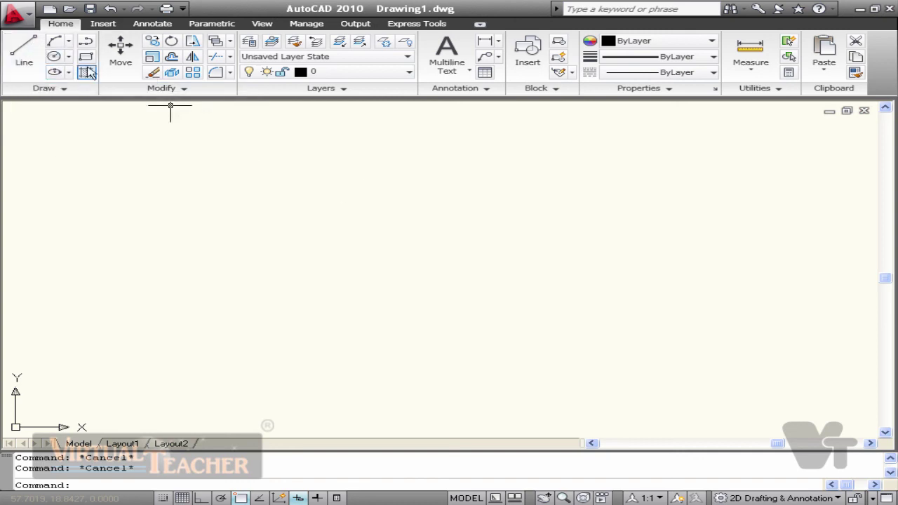
Step: Cycle through the Insert, Annotate, Parametric, View, Manage, Output and Express Tools ribbon tabs
{"action": "left_click", "coordinate": [93, 26]}
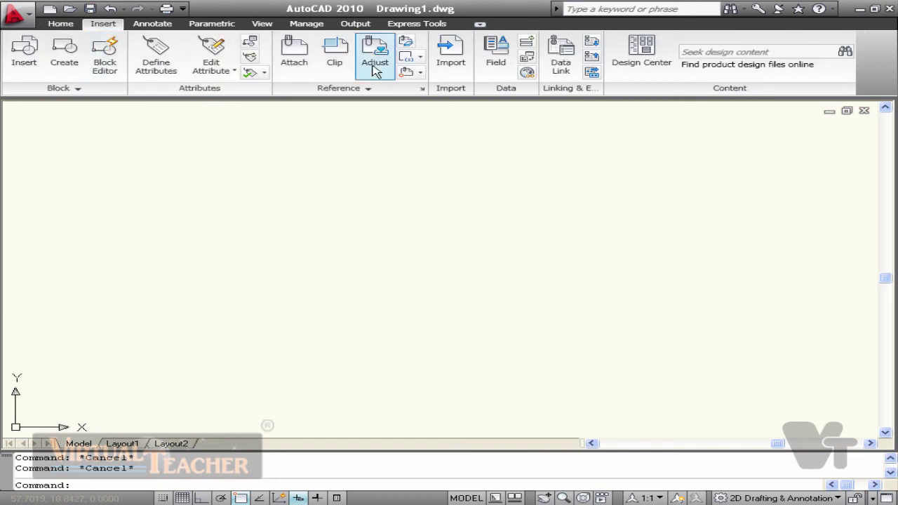
{"action": "left_click", "coordinate": [171, 26]}
{"action": "left_click", "coordinate": [210, 25]}
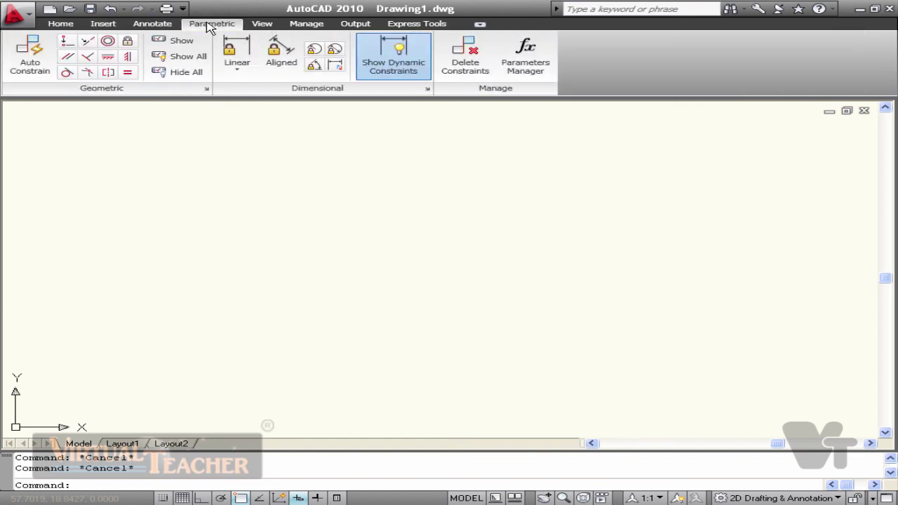
{"action": "left_click", "coordinate": [259, 25]}
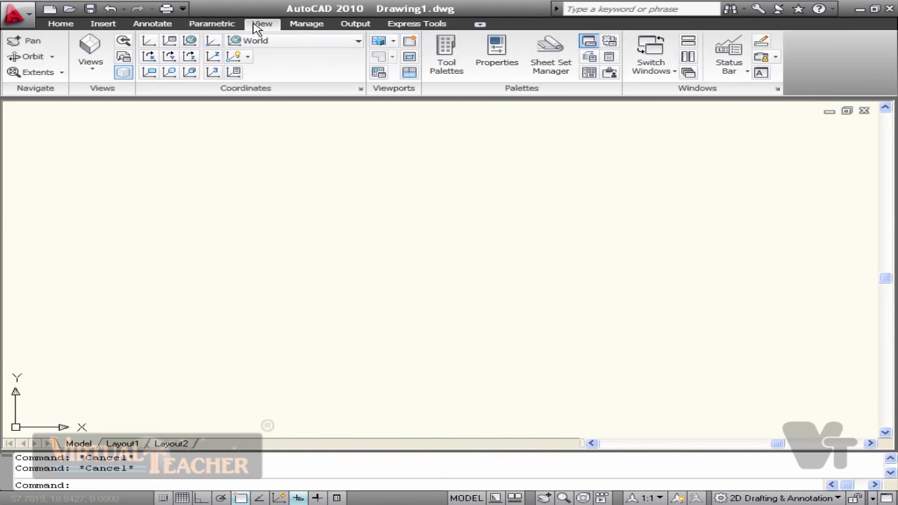
{"action": "left_click", "coordinate": [302, 25]}
{"action": "left_click", "coordinate": [353, 24]}
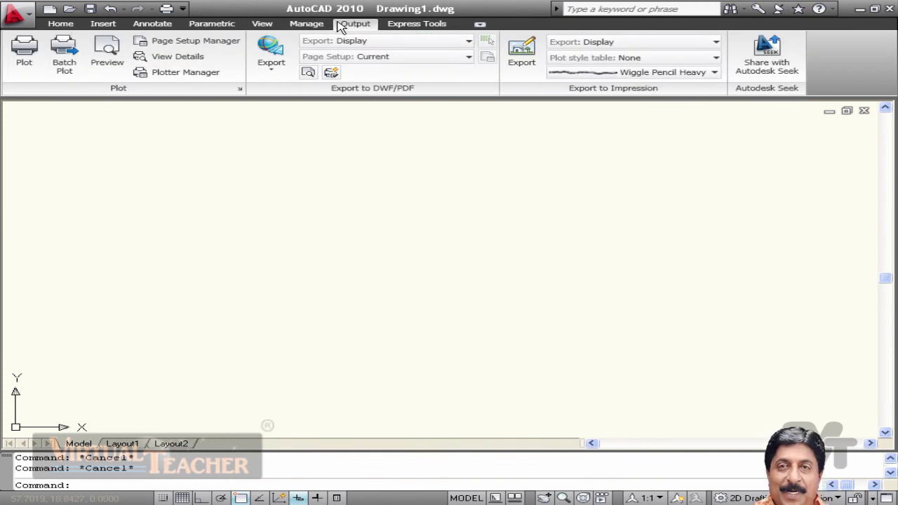
{"action": "left_click", "coordinate": [397, 24]}
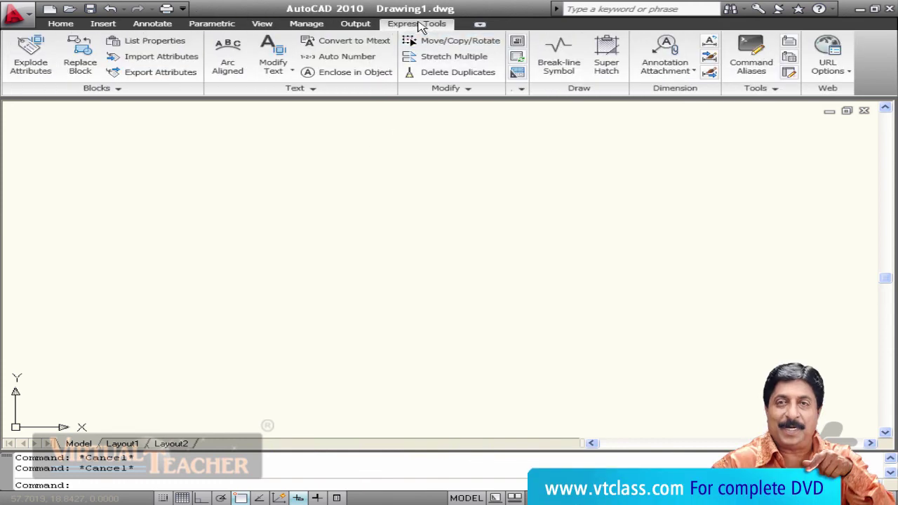